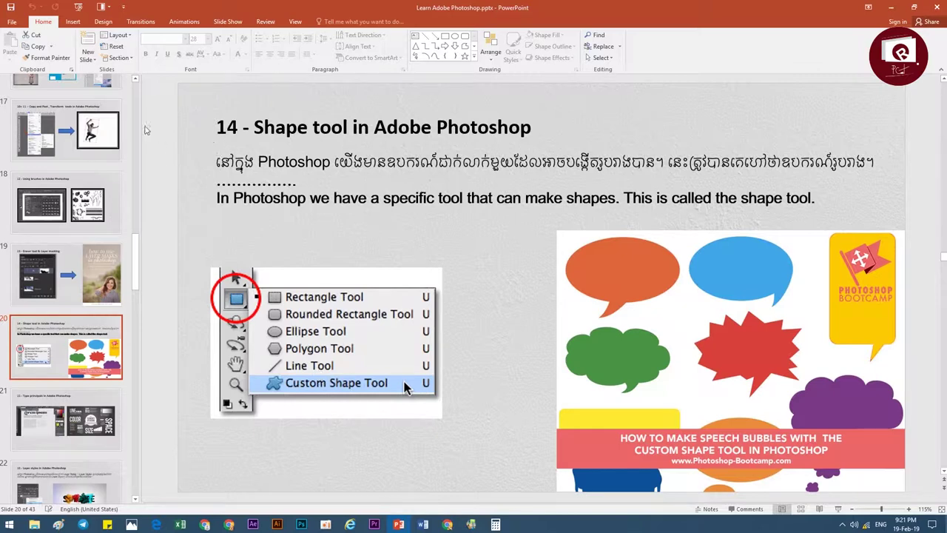
- Draw a Smiley Face shape between the two pictures and resize it to 1.45 inches
click(72, 22)
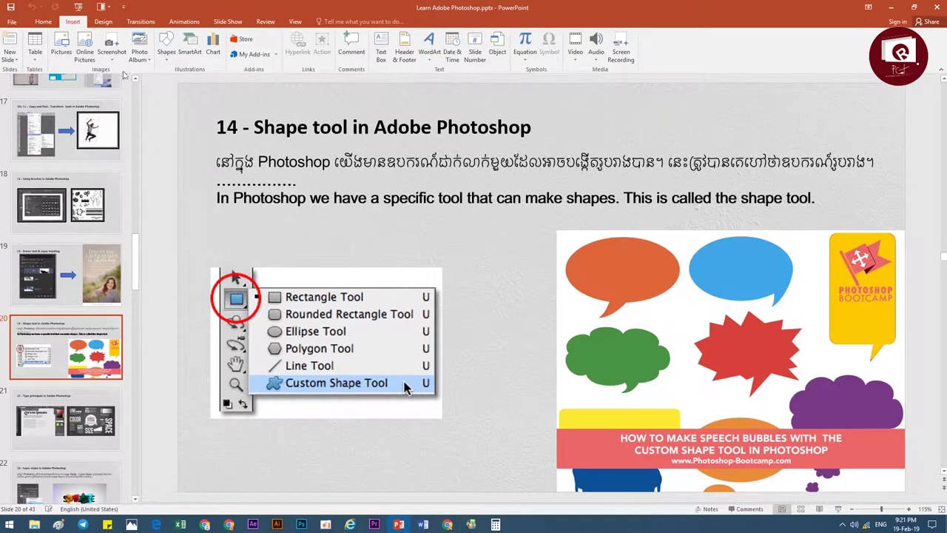
click(169, 53)
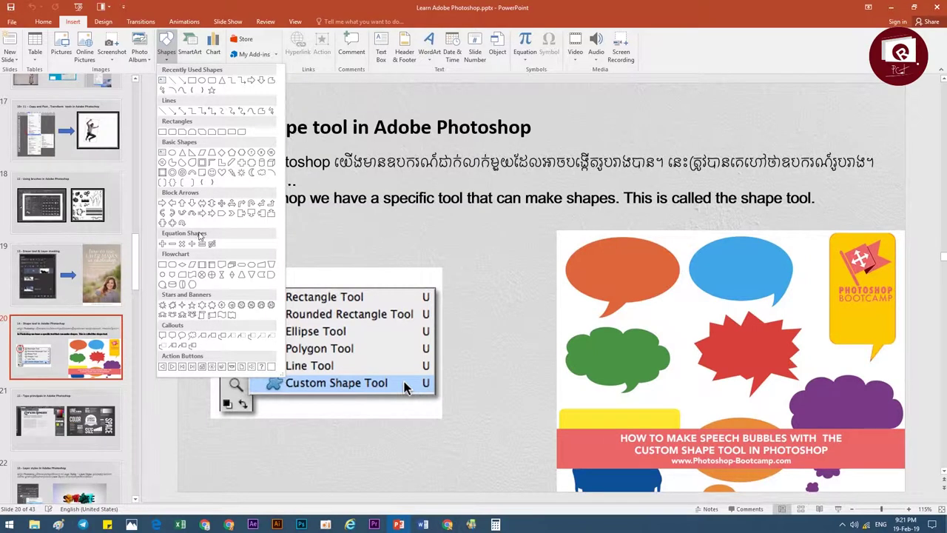
click(213, 172)
drag(459, 254, 581, 381)
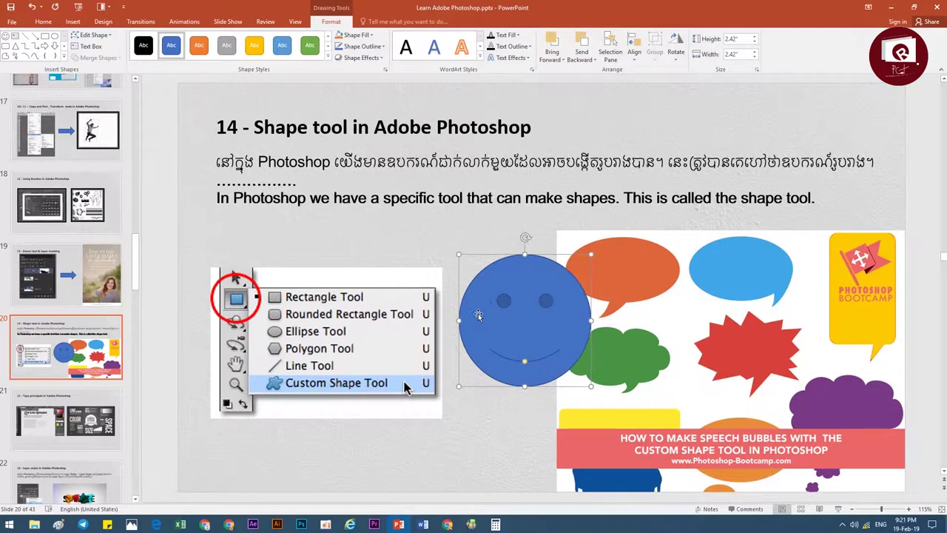
drag(524, 329, 479, 296)
drag(545, 349, 491, 299)
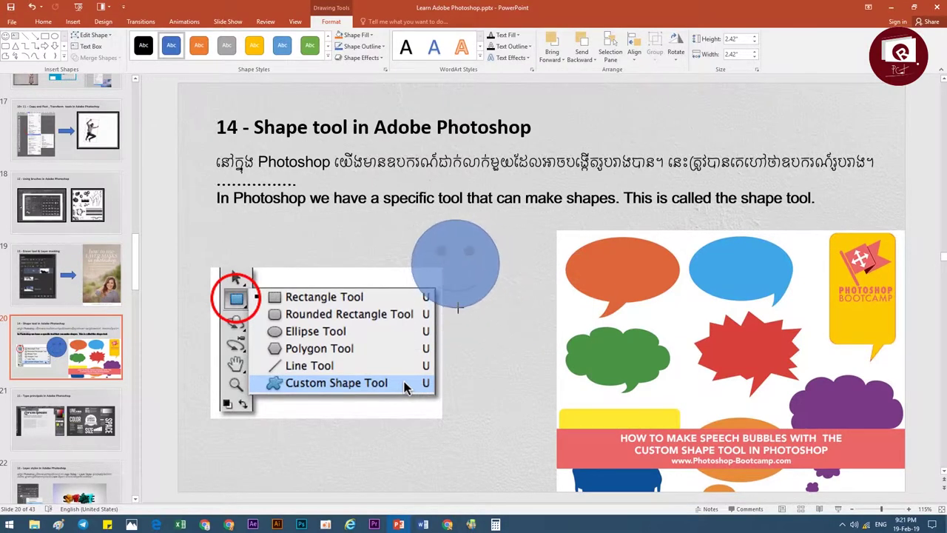
drag(460, 256, 500, 274)
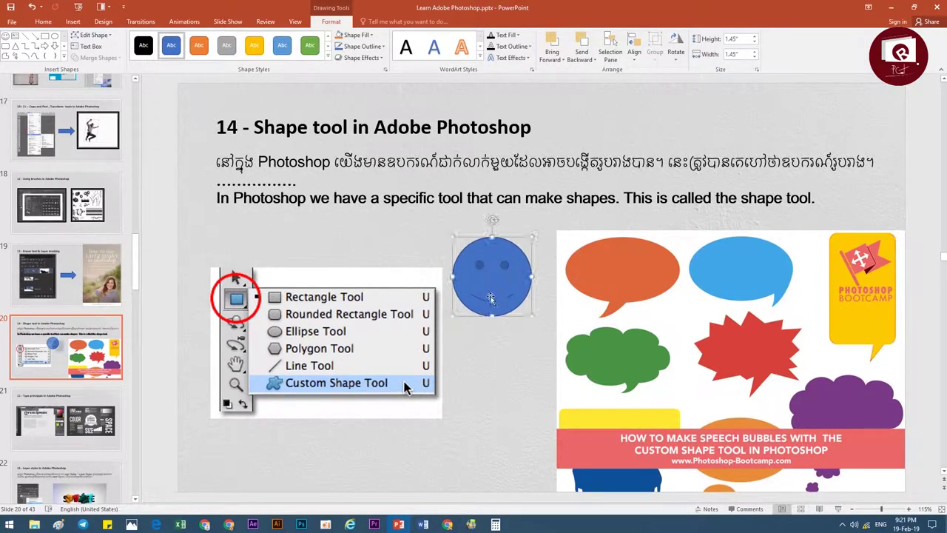
- Apply the gold shape style to the smiley face
click(227, 45)
click(498, 387)
click(346, 339)
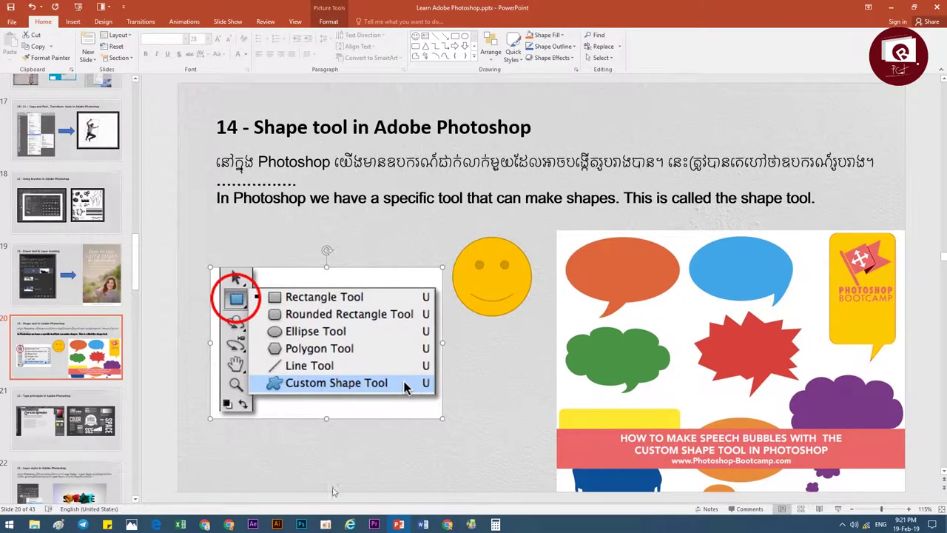
- Switch to the Photoshop monument composite, select the Custom Shape Tool, and show tools in two columns
click(302, 523)
scroll(403, 365, up, 3)
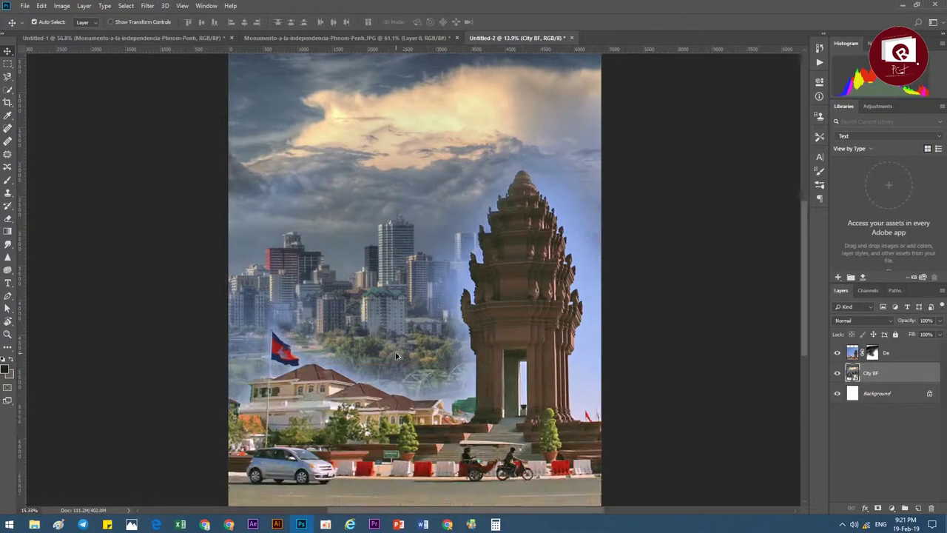
scroll(369, 343, down, 1)
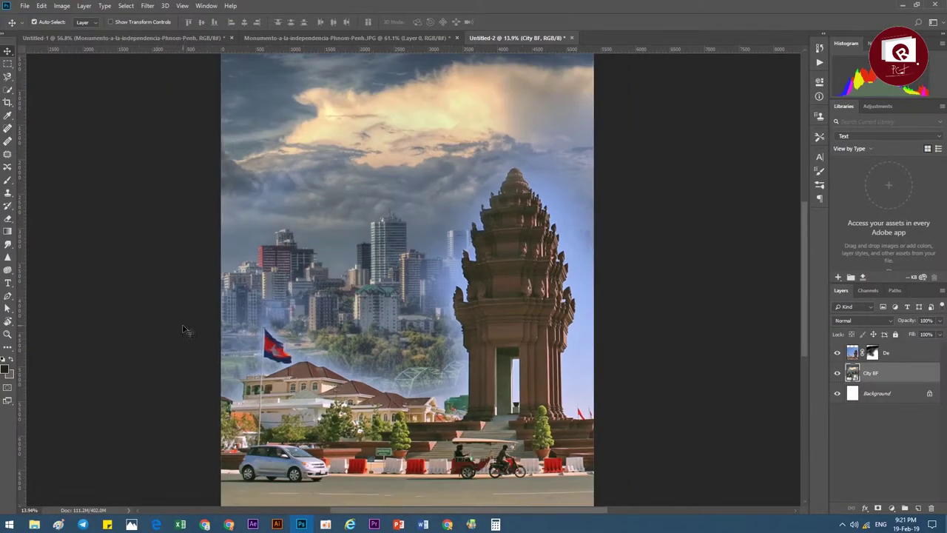
click(12, 350)
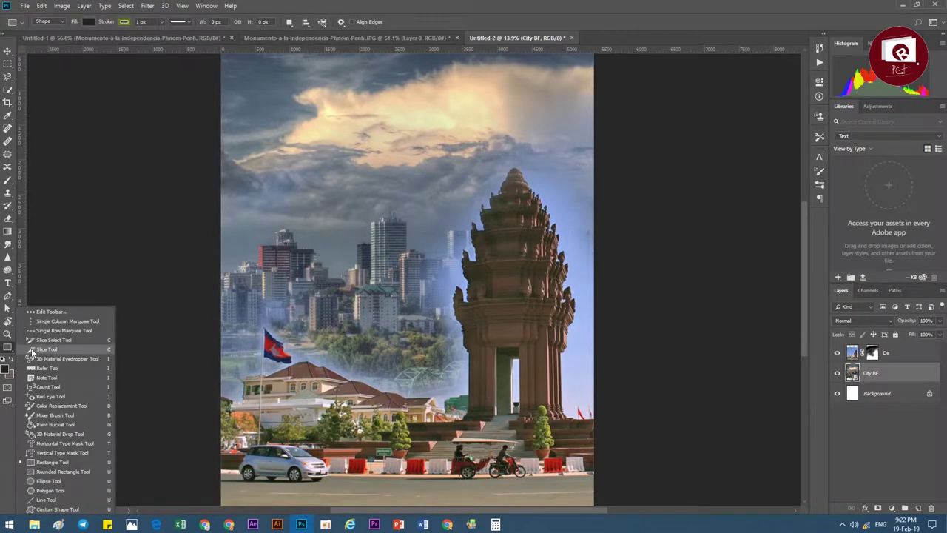
click(59, 507)
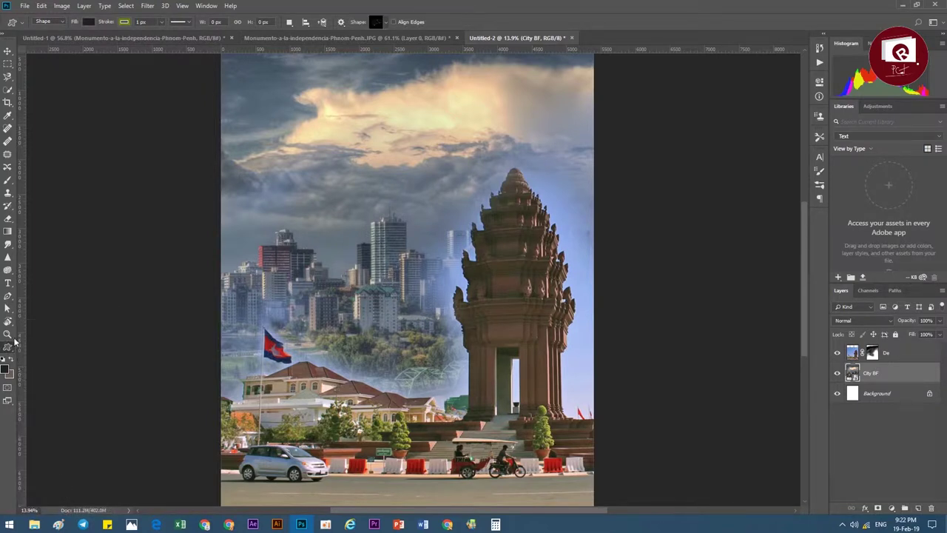
click(5, 37)
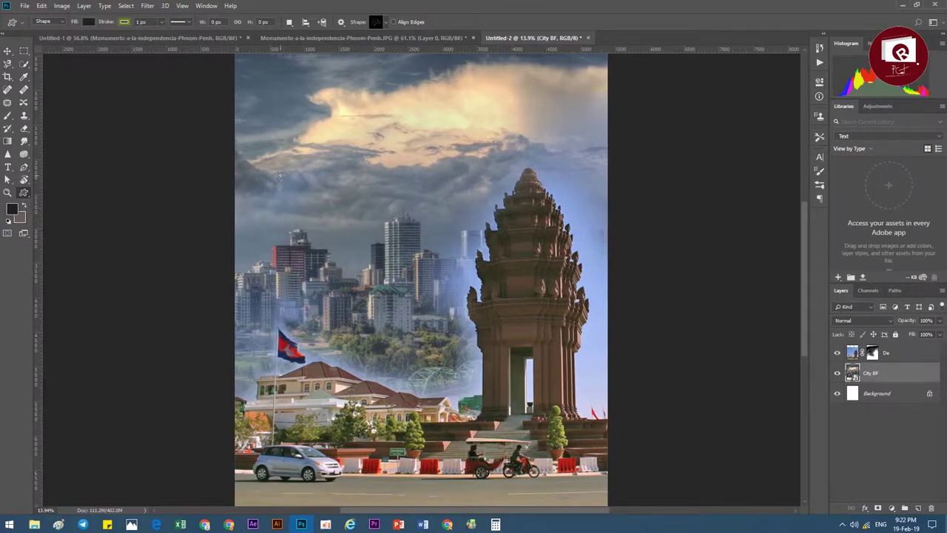
- Draw a starburst custom shape over the sky between the skyline and monument
key(shift+u)
key(shift+u)
key(shift+u)
key(shift+u)
key(shift+u)
key(shift+u)
click(381, 25)
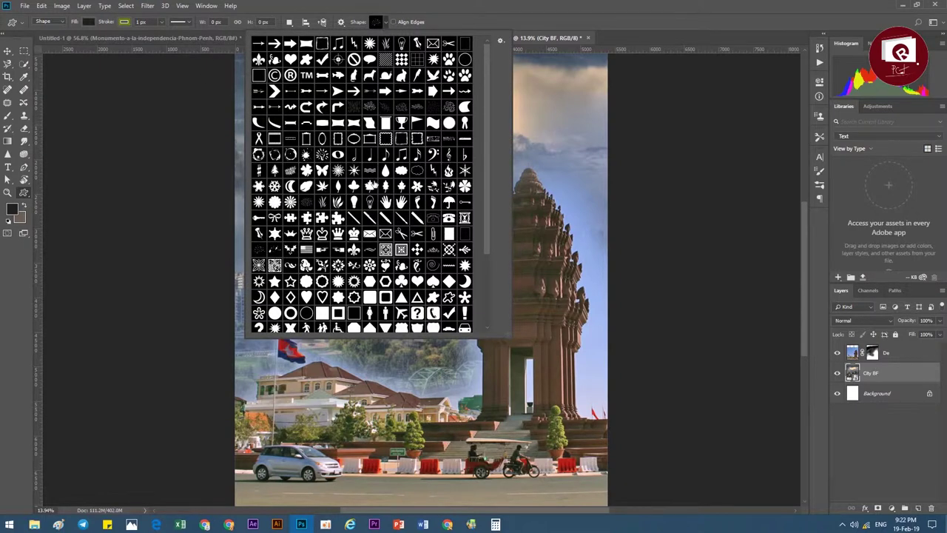
click(358, 175)
click(493, 20)
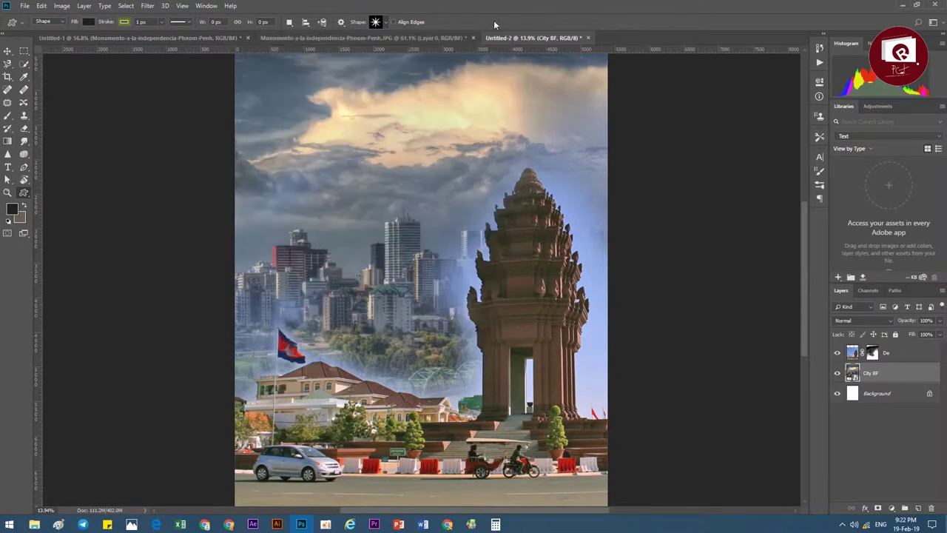
drag(328, 152, 547, 366)
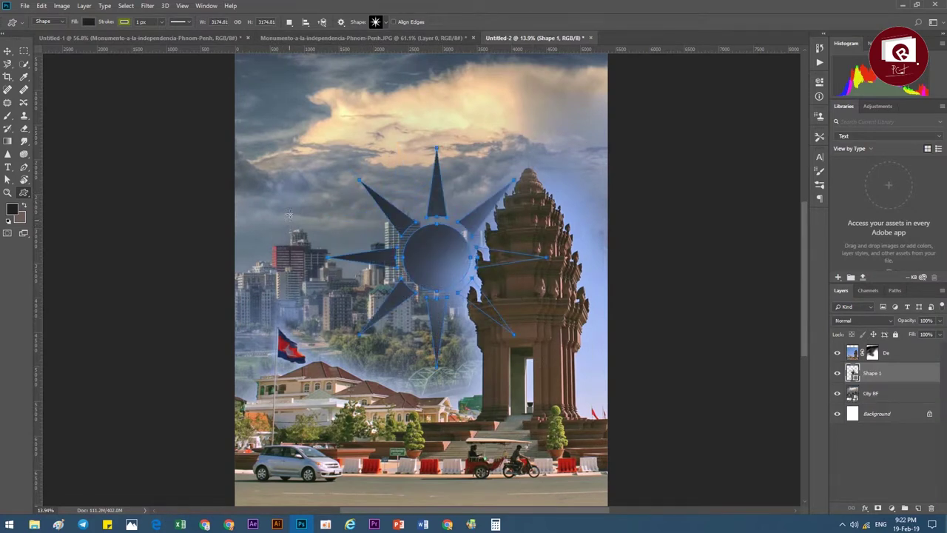
- Give the starburst a white fill and a solid-colour stroke
click(88, 21)
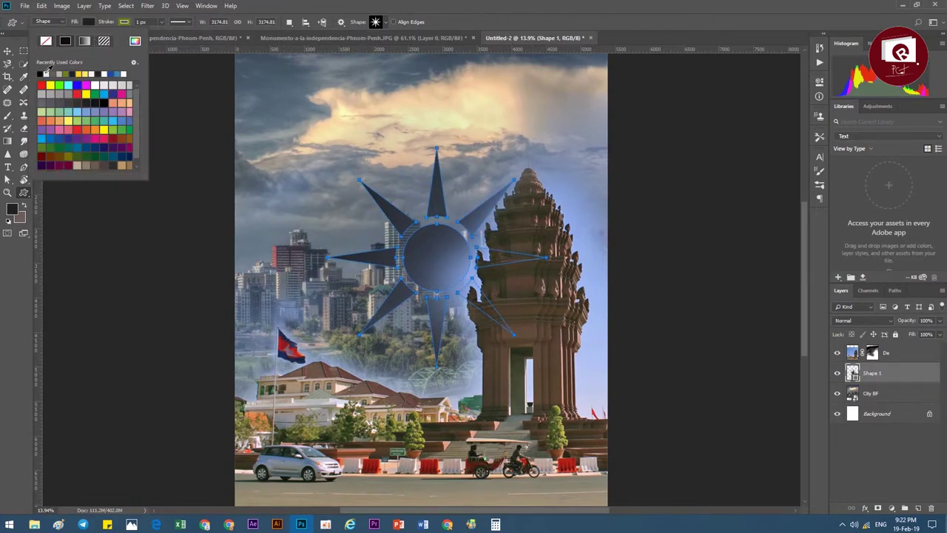
click(46, 73)
click(134, 23)
click(124, 23)
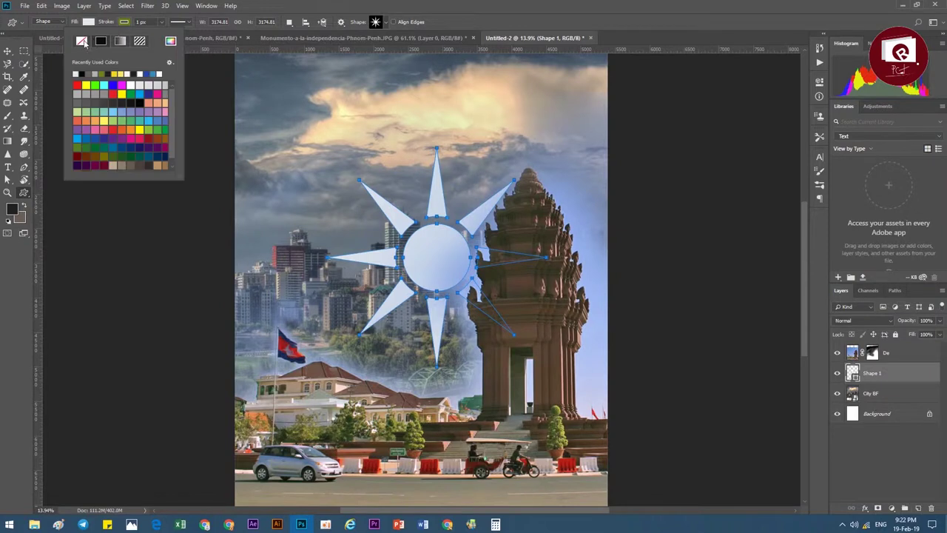
click(102, 42)
click(409, 2)
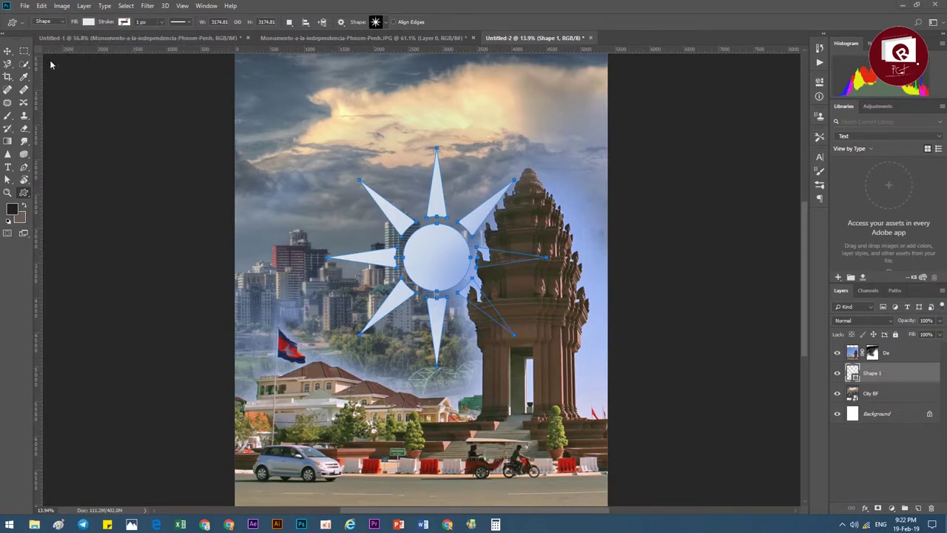
- Free-transform the Shape 1 sunburst to about 145% and nudge it slightly right
click(8, 51)
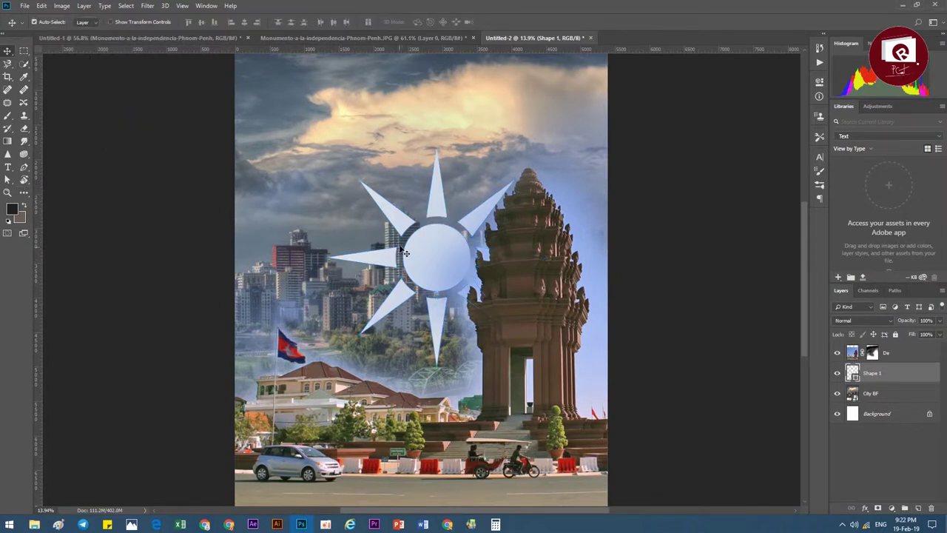
mouse_move(413, 250)
mouse_down()
mouse_move(394, 246)
mouse_move(416, 246)
mouse_up()
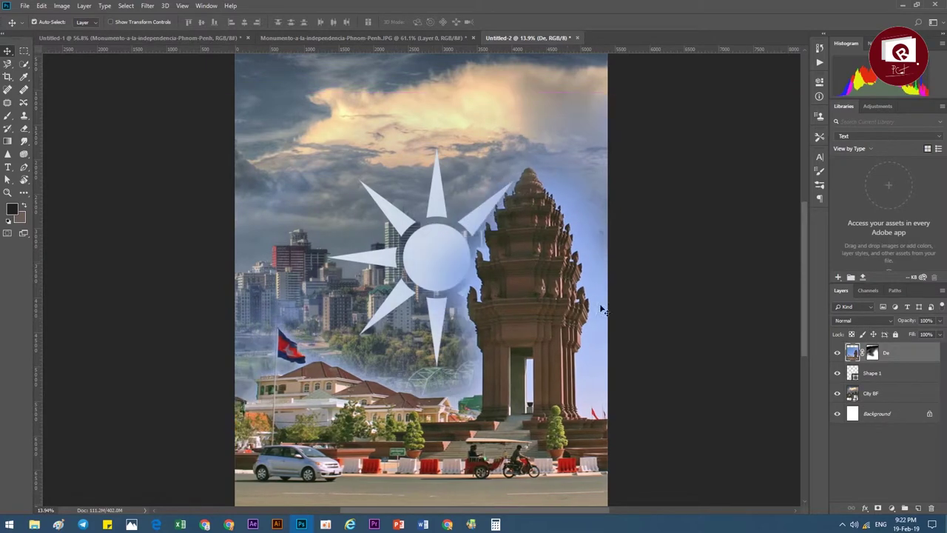
click(886, 375)
key(ctrl+t)
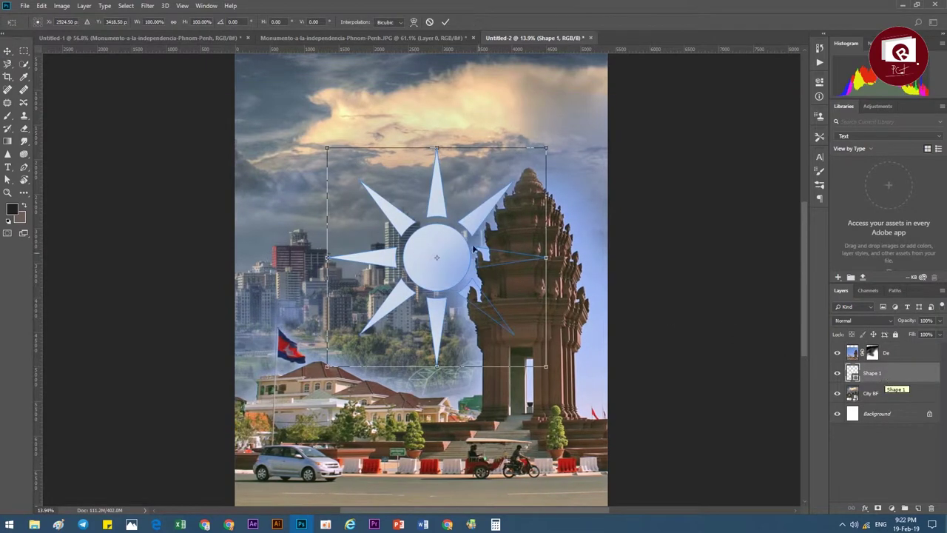
drag(327, 148, 185, 67)
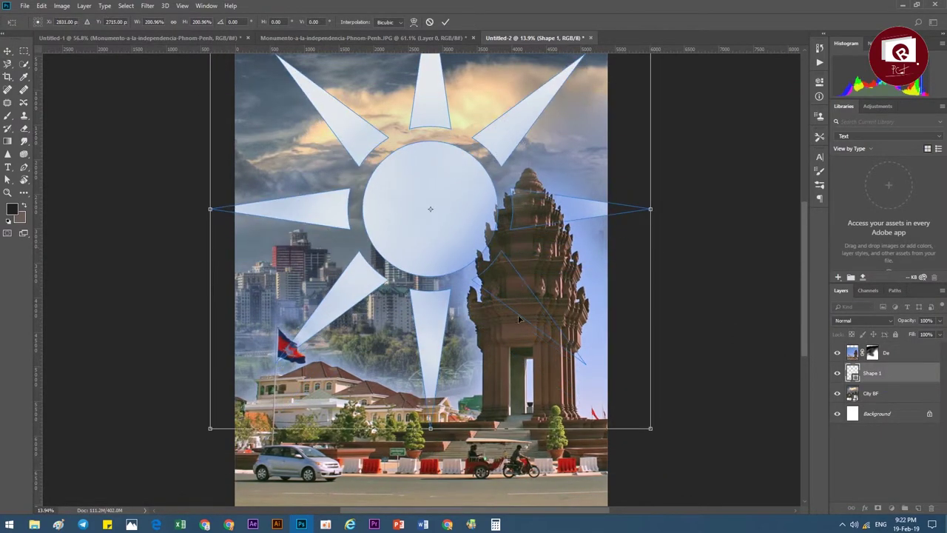
drag(428, 226, 404, 246)
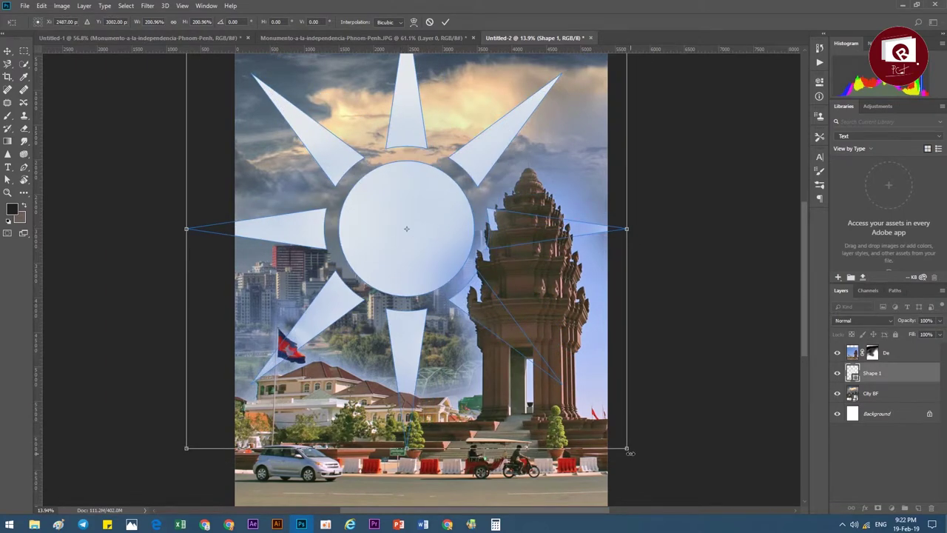
drag(627, 448, 568, 388)
drag(404, 263, 398, 257)
click(446, 20)
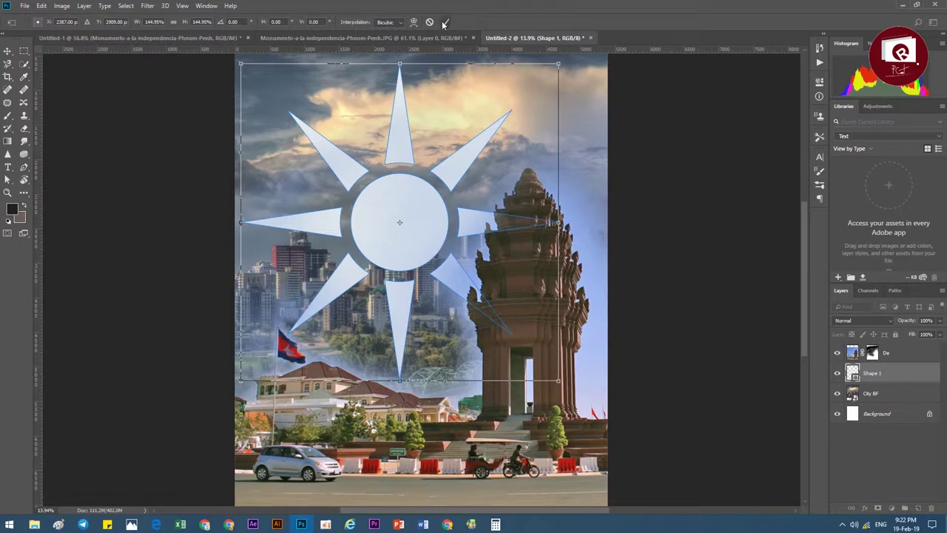
key(ctrl+minus)
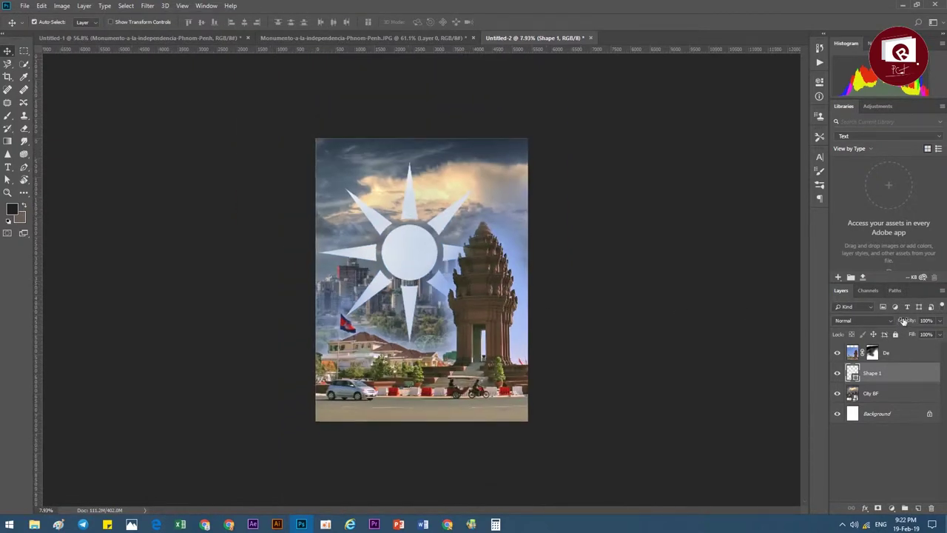
- Lower Shape 1's opacity to 32% and fit the canvas to the window
drag(902, 321, 873, 320)
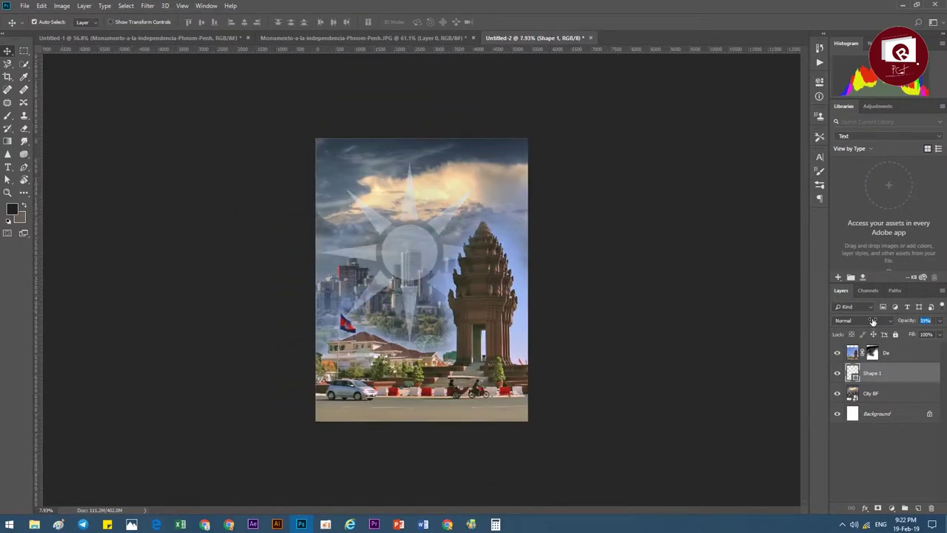
key(ctrl+0)
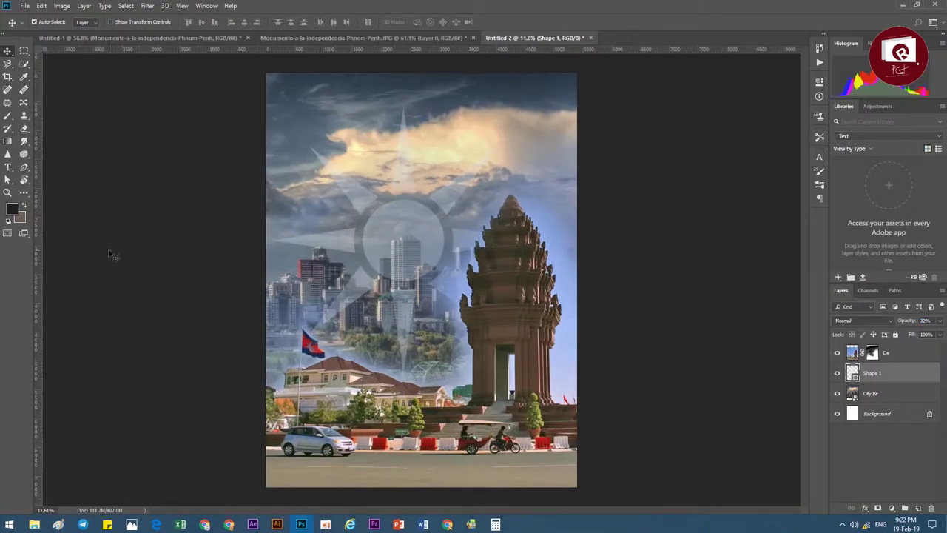
click(23, 180)
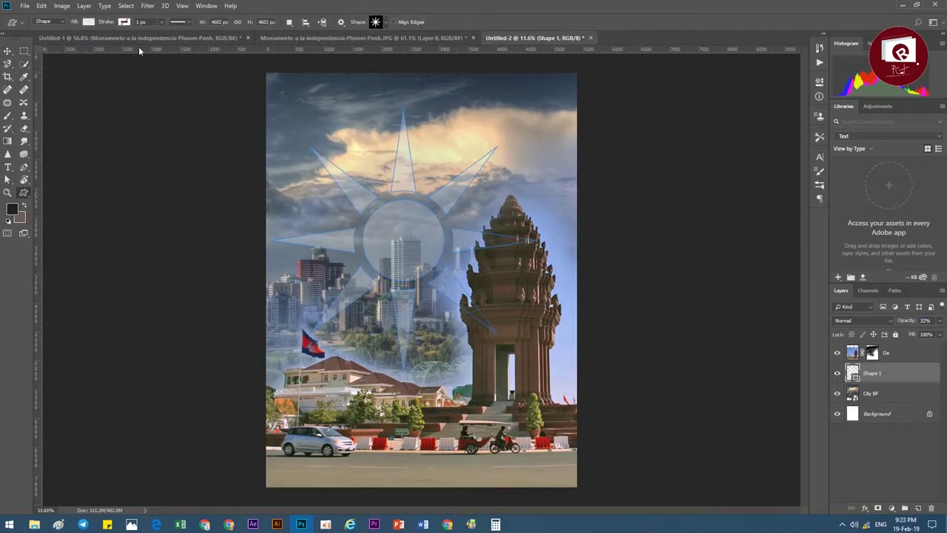
- Pick the scroll ornament custom shape, undo a test drawing, and keep Shape drawing mode
click(374, 22)
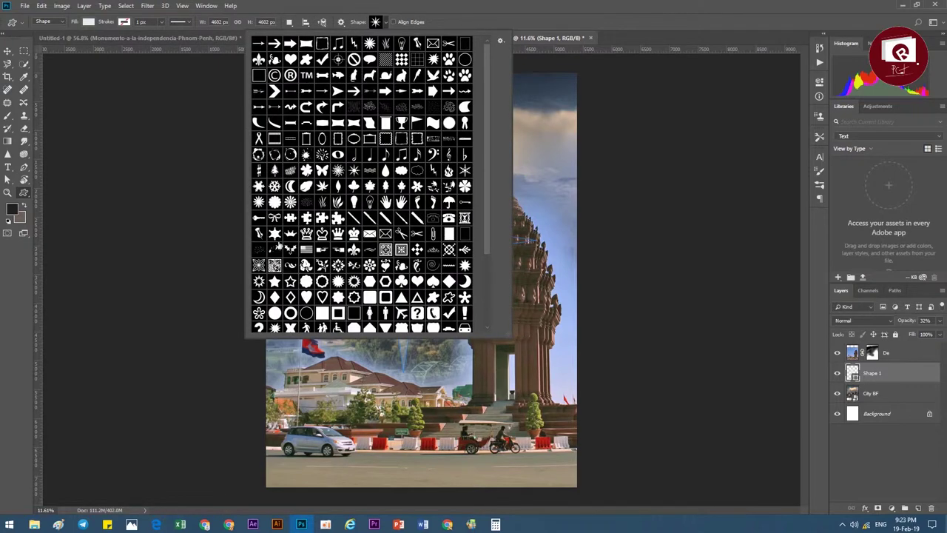
click(434, 250)
click(556, 148)
drag(307, 95, 538, 171)
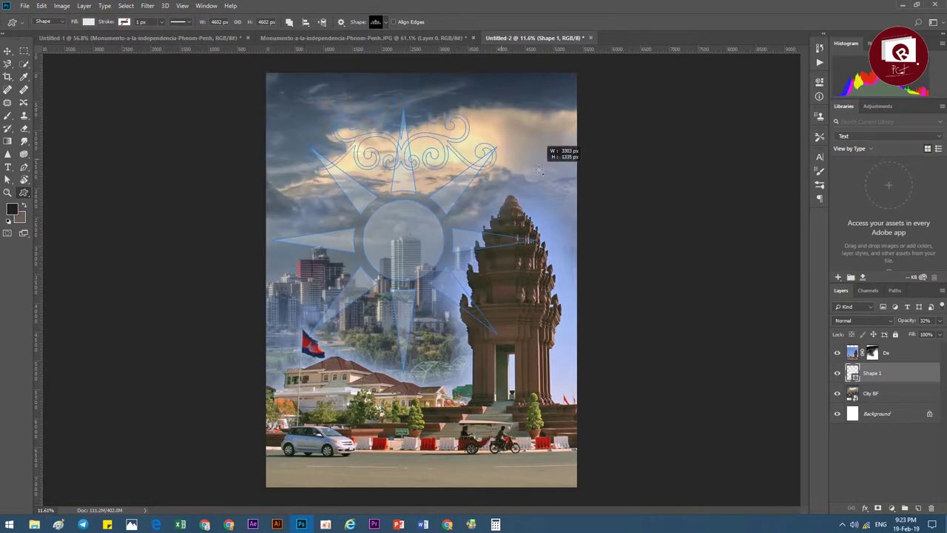
key(ctrl+z)
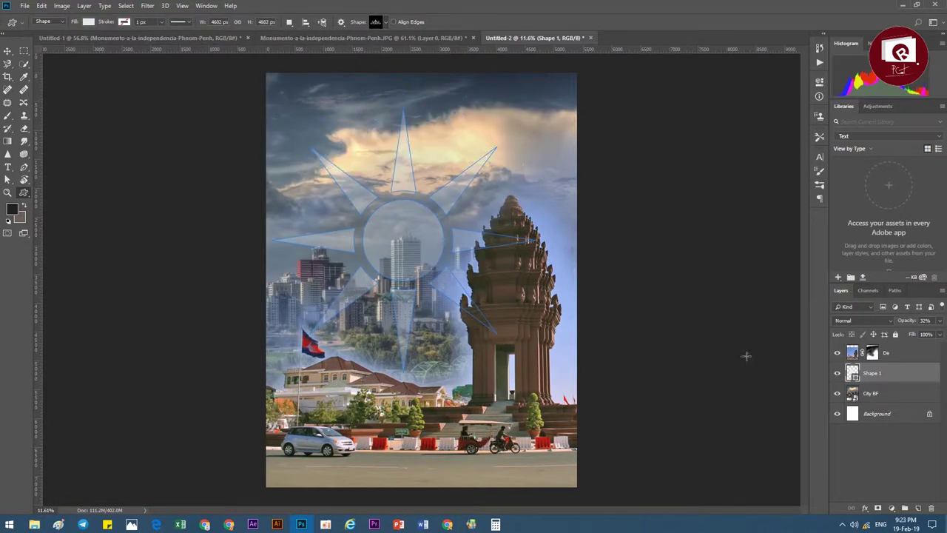
click(50, 21)
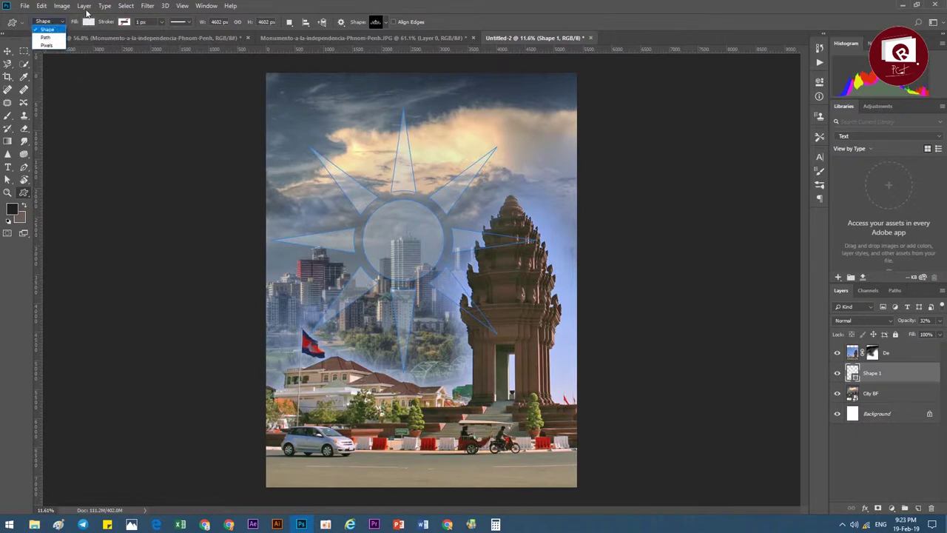
click(139, 20)
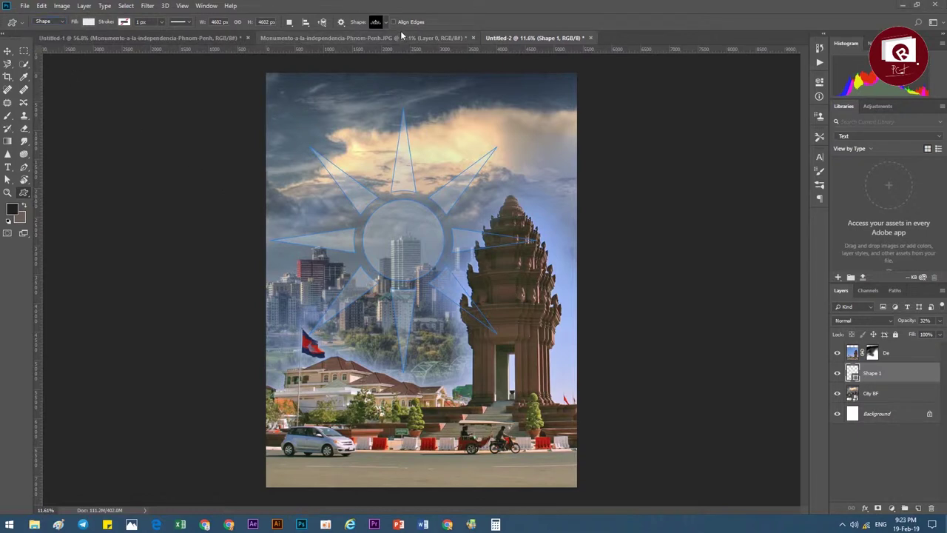
- Draw the ornament on a new layer with black fill and no stroke
click(917, 508)
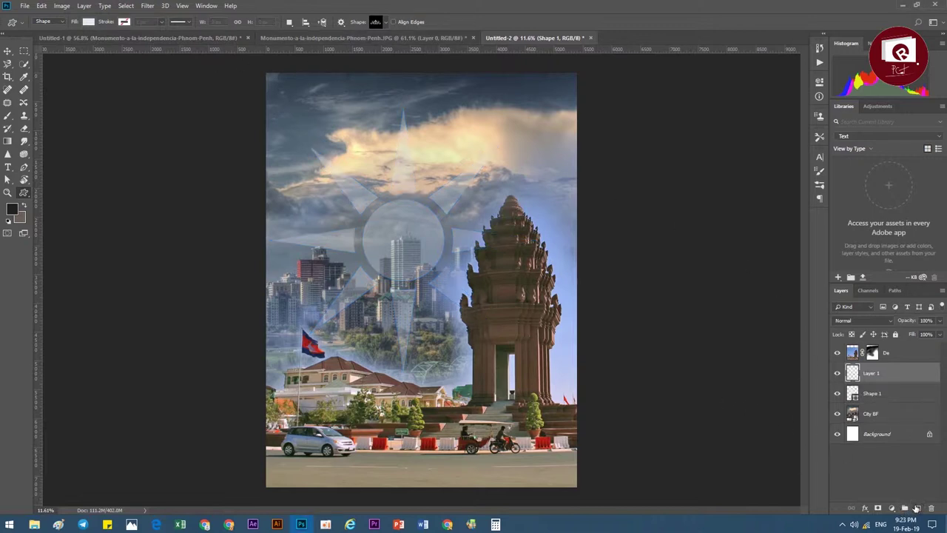
drag(311, 345, 527, 419)
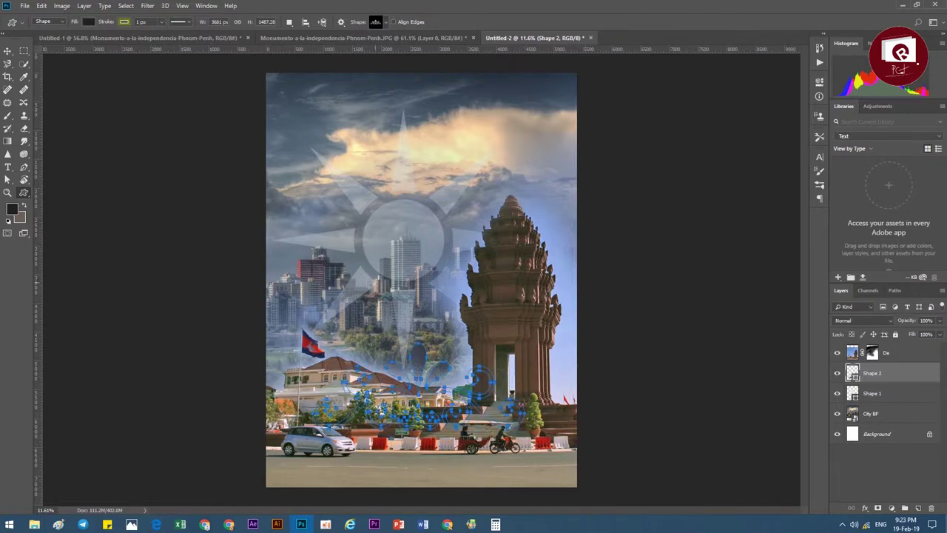
click(86, 22)
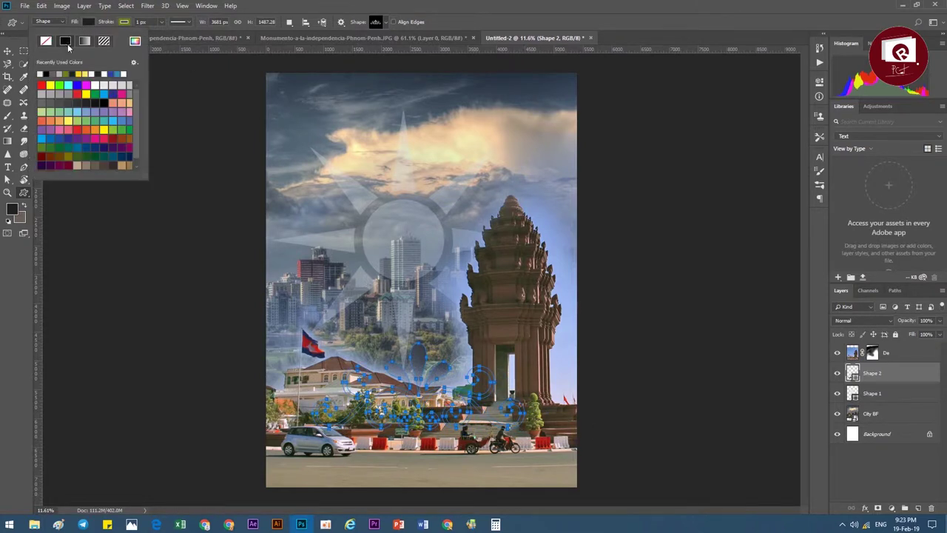
click(125, 22)
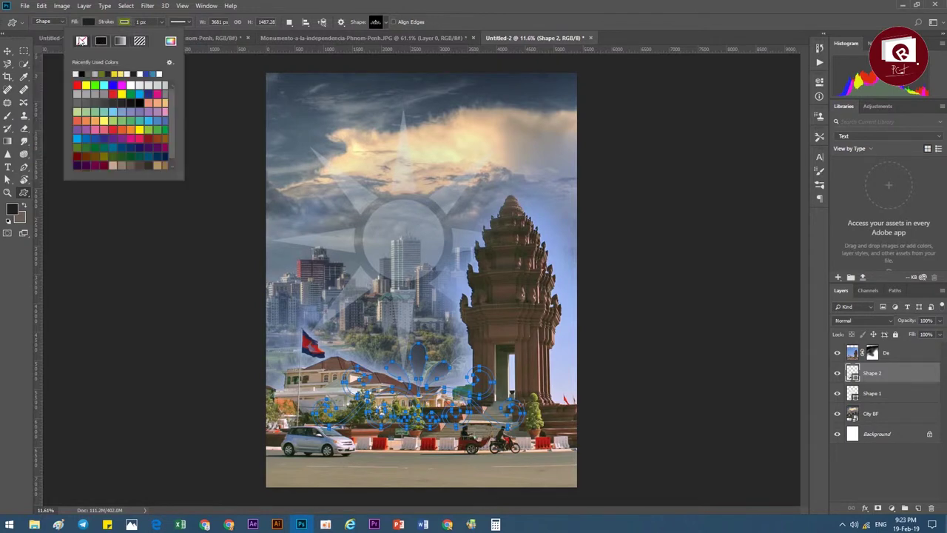
click(81, 41)
- Raise the ornament layer, move it to the top, scale to 60%, and centre it horizontally
click(7, 50)
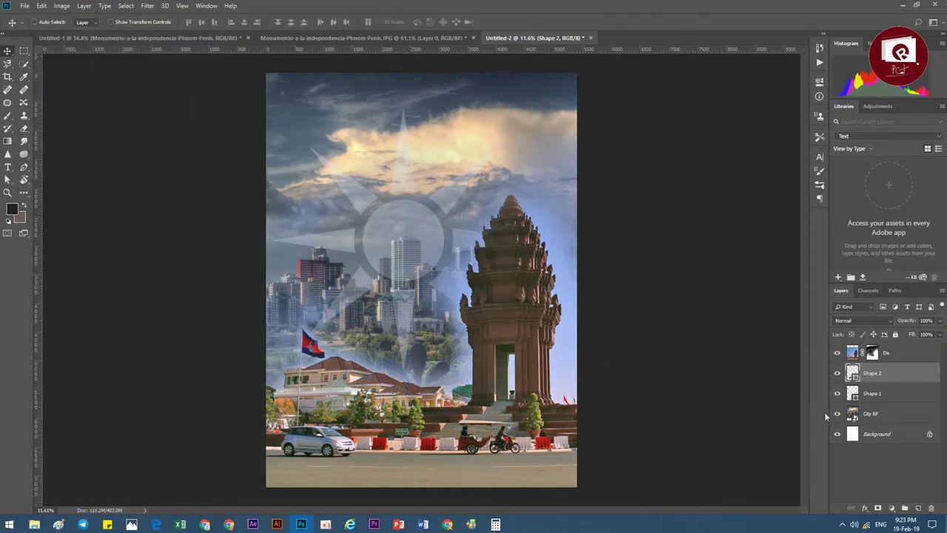
key(ctrl+])
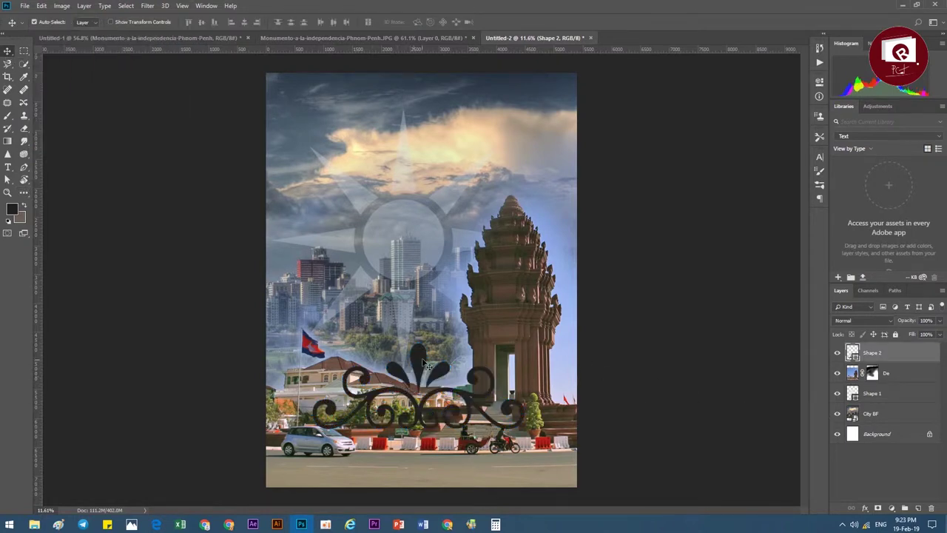
drag(424, 363, 431, 101)
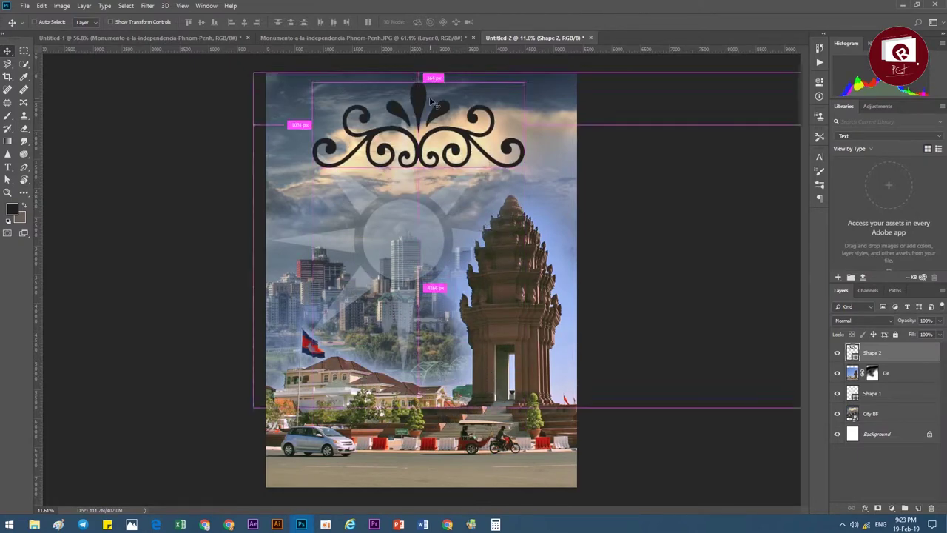
key(ctrl+t)
drag(523, 168, 482, 150)
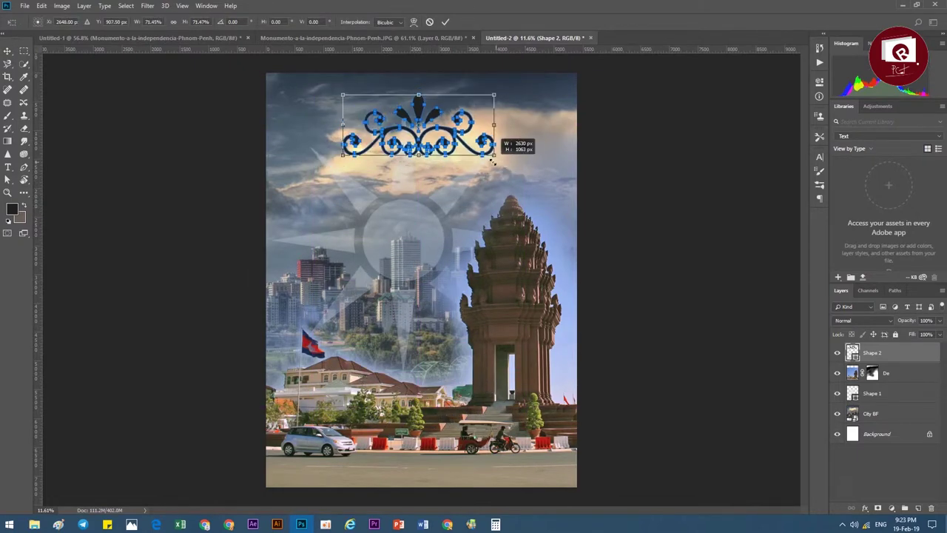
click(445, 22)
key(ctrl+a)
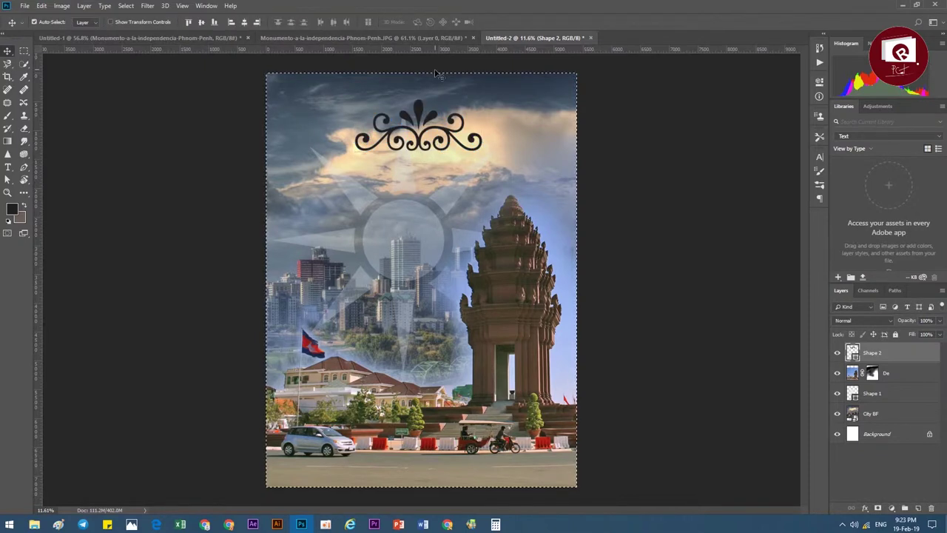
click(244, 22)
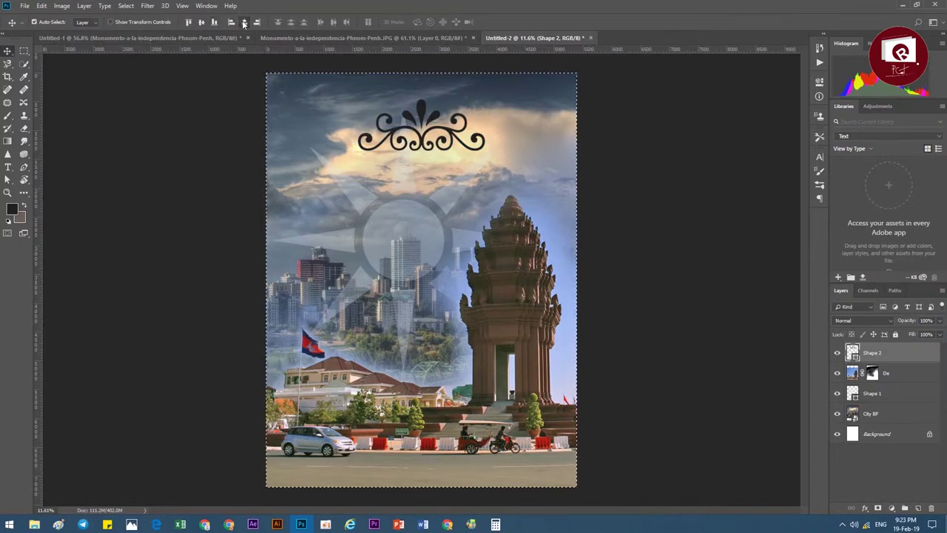
key(ctrl+d)
scroll(392, 186, up, 2)
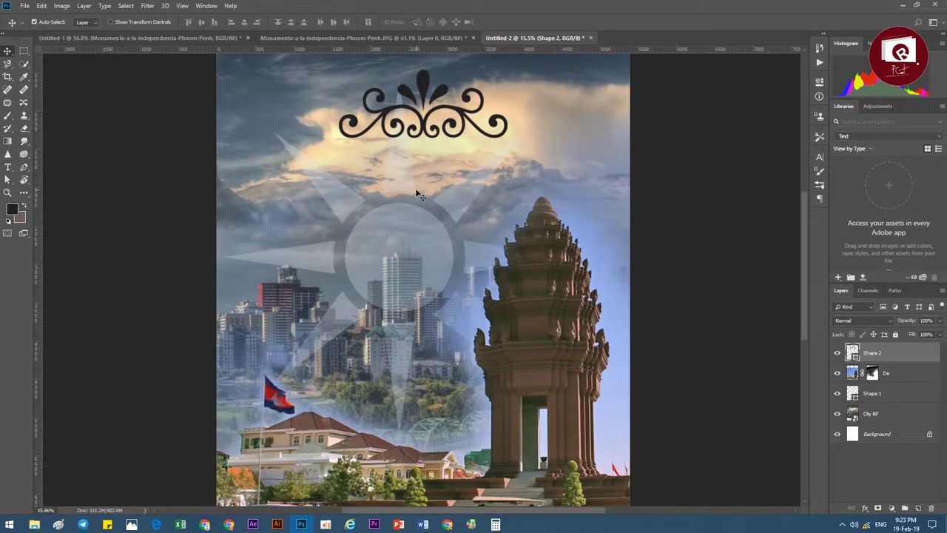
scroll(417, 194, down, 2)
- Choose the film-strip shape in the Custom Shape Tool's shape picker
click(23, 193)
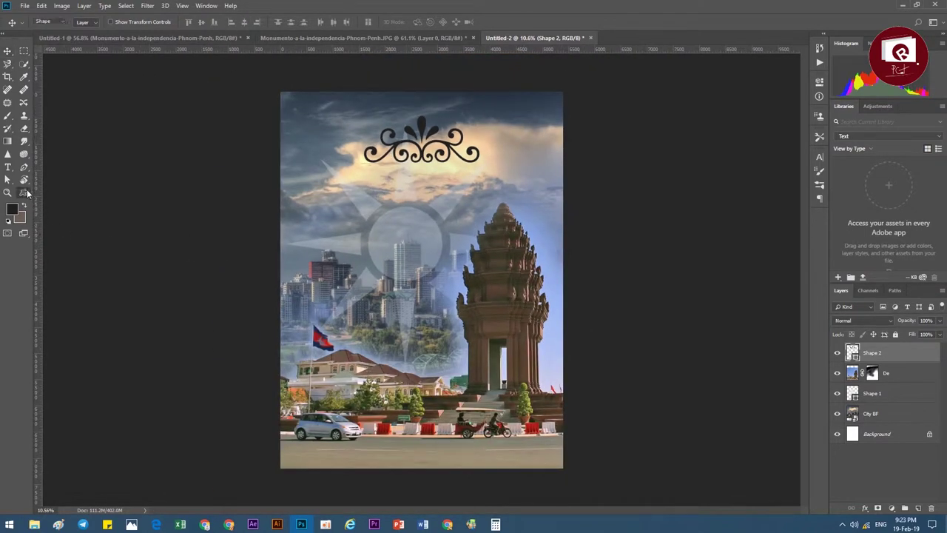
click(386, 23)
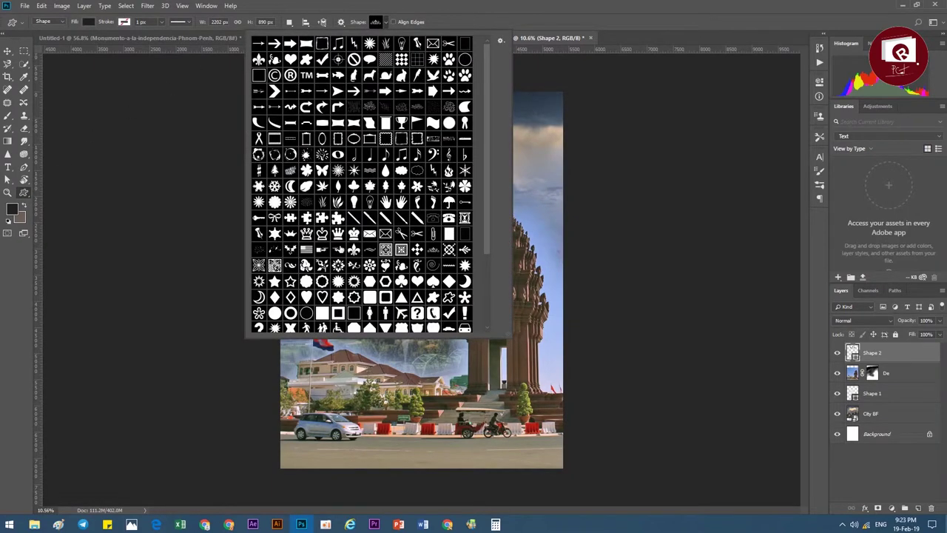
scroll(362, 238, down, 1)
scroll(362, 238, down, 2)
scroll(363, 238, down, 2)
scroll(362, 238, down, 1)
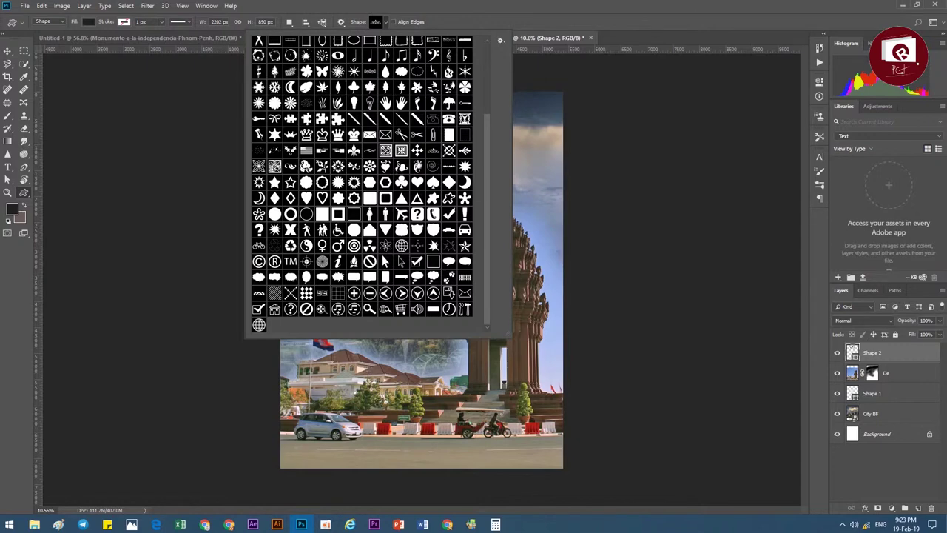
scroll(377, 159, up, 1)
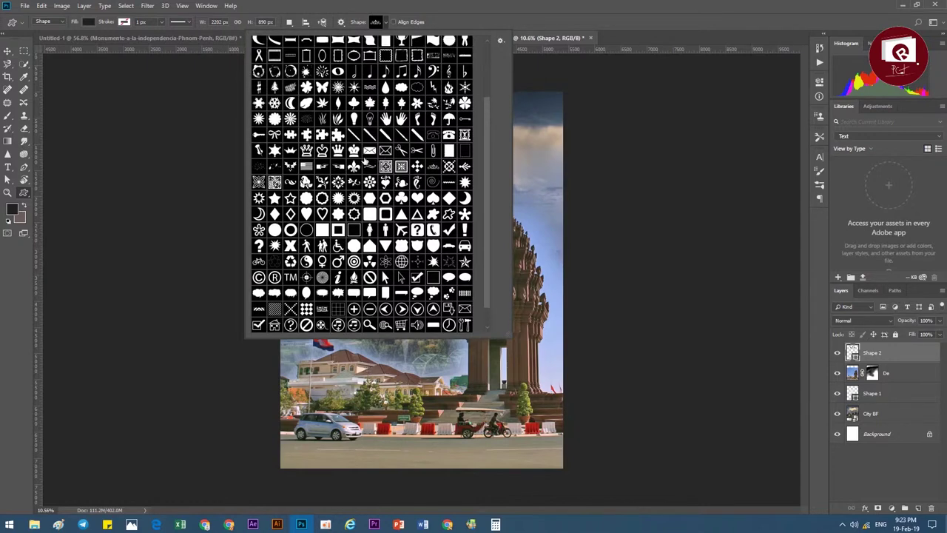
scroll(370, 159, up, 1)
scroll(364, 159, up, 2)
scroll(364, 159, up, 1)
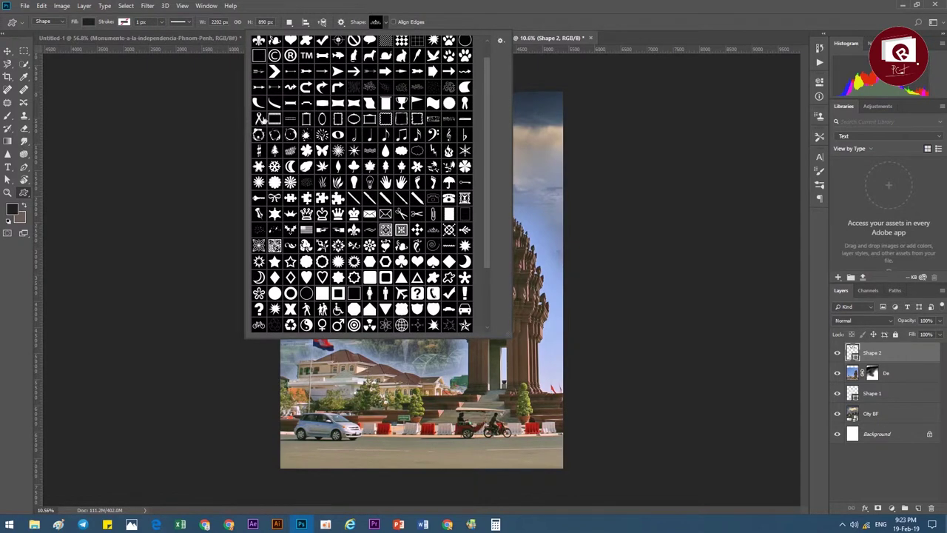
click(262, 119)
key(Return)
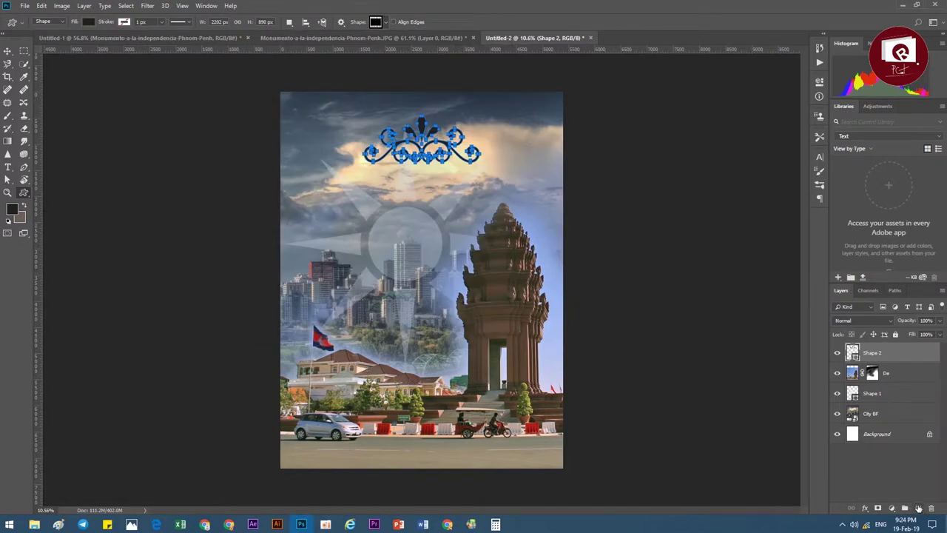
- Draw the film strip on a new layer along the poster's bottom edge
click(918, 508)
mouse_move(277, 469)
mouse_down()
mouse_move(613, 530)
mouse_move(732, 530)
mouse_up()
click(8, 51)
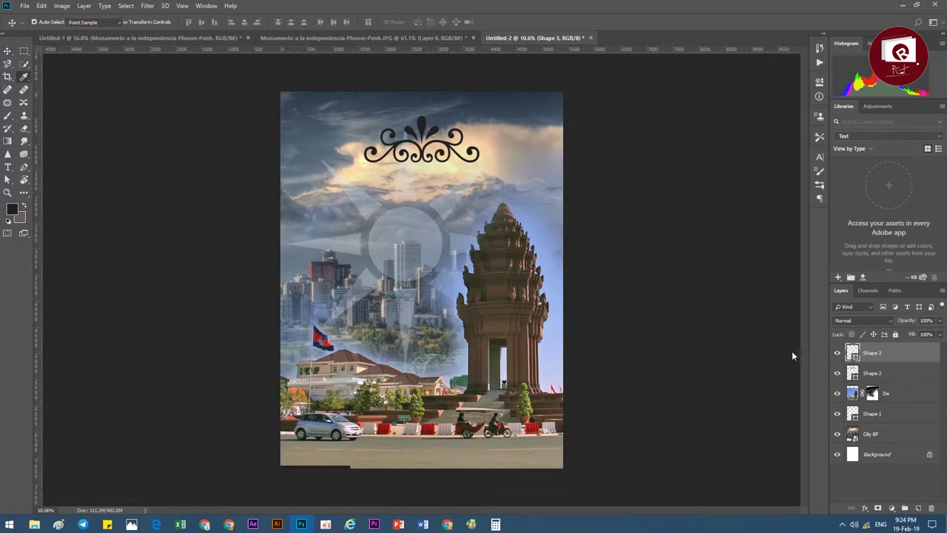
- Colour the film strip red (ff0000) and move it to the image's bottom edge
double_click(853, 352)
text(ff0000)
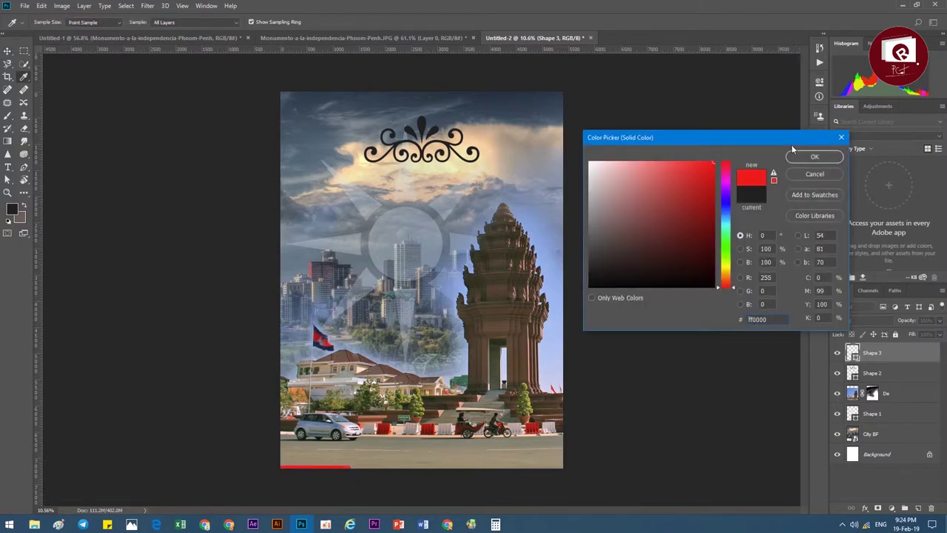
click(804, 156)
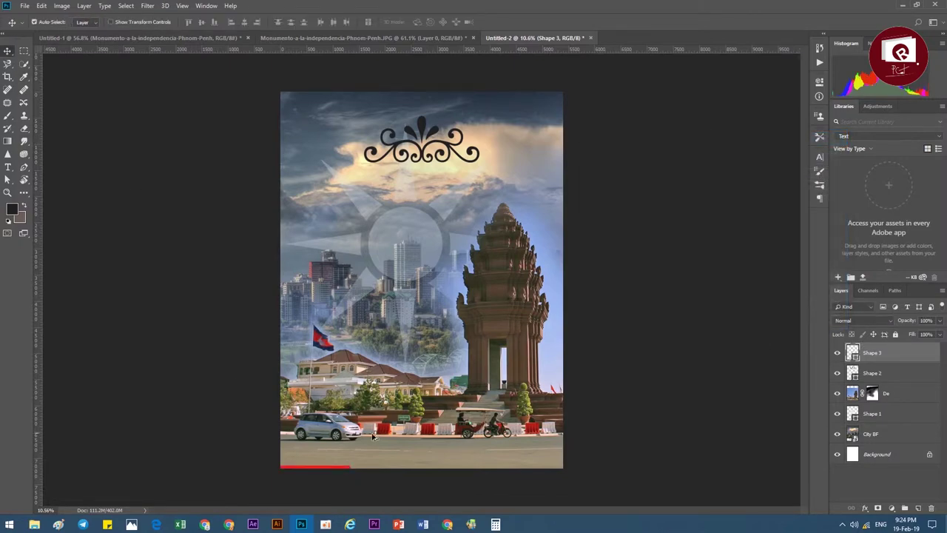
scroll(375, 436, up, 3)
drag(321, 433, 381, 210)
scroll(275, 307, up, 2)
scroll(270, 300, up, 1)
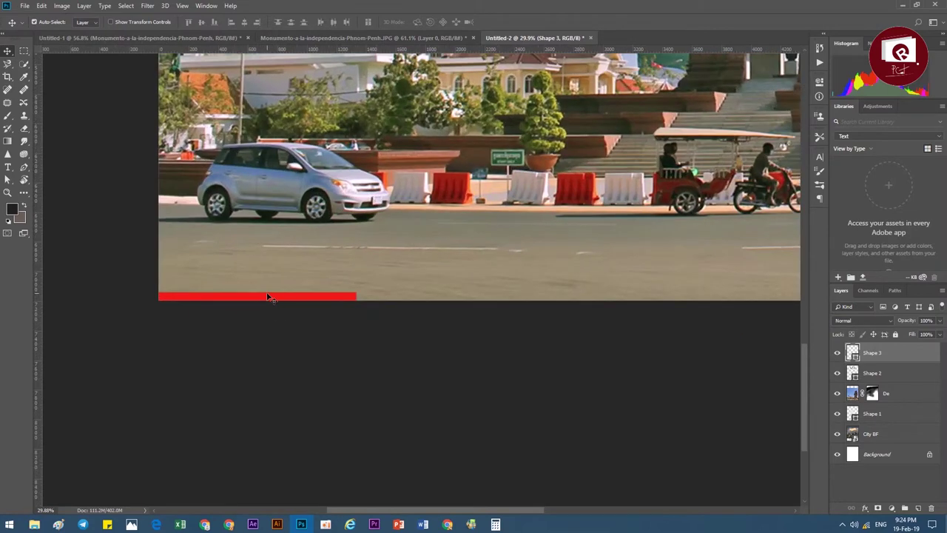
mouse_move(270, 297)
mouse_down()
mouse_move(277, 275)
mouse_move(452, 282)
mouse_move(440, 278)
mouse_up()
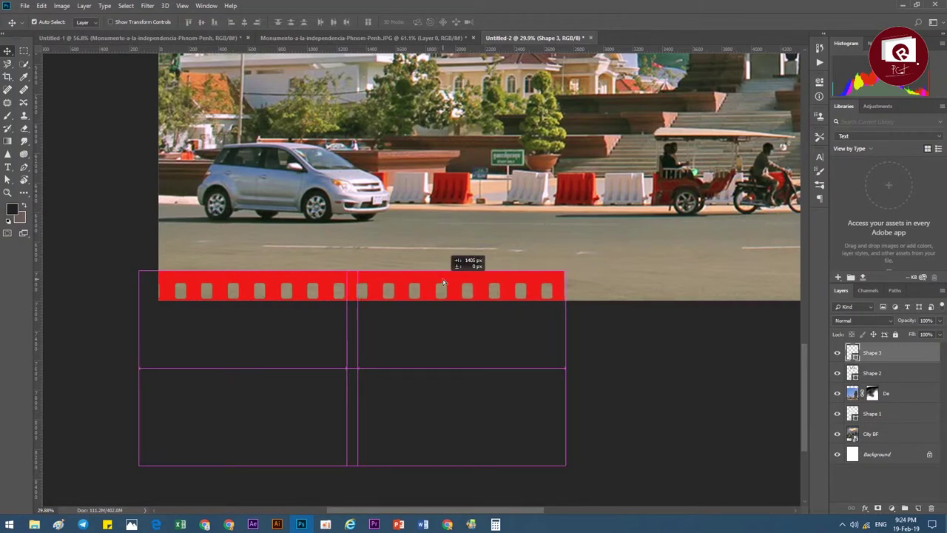
- Duplicate the strip repeatedly to extend the border across the whole bottom
drag(441, 279, 442, 279)
shift+click(314, 280)
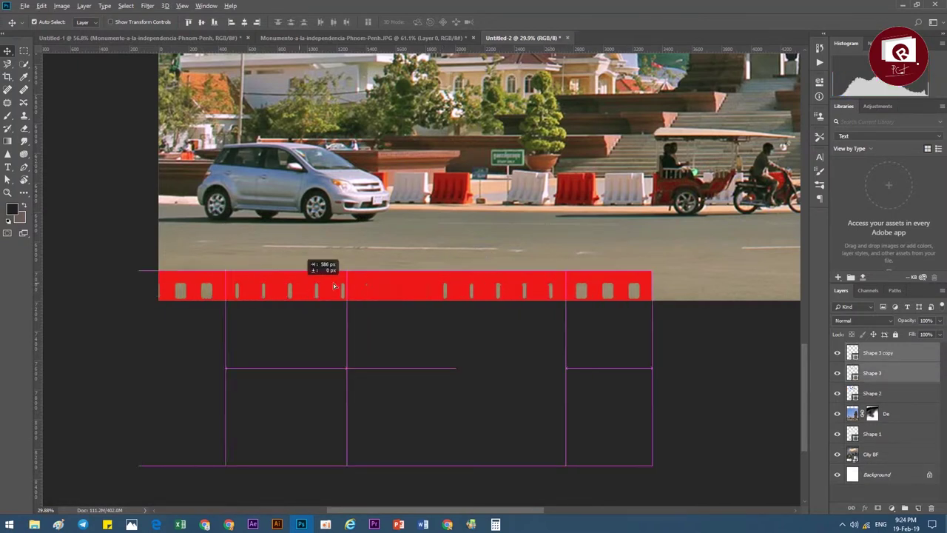
drag(314, 279, 586, 284)
scroll(316, 281, down, 1)
scroll(442, 311, down, 1)
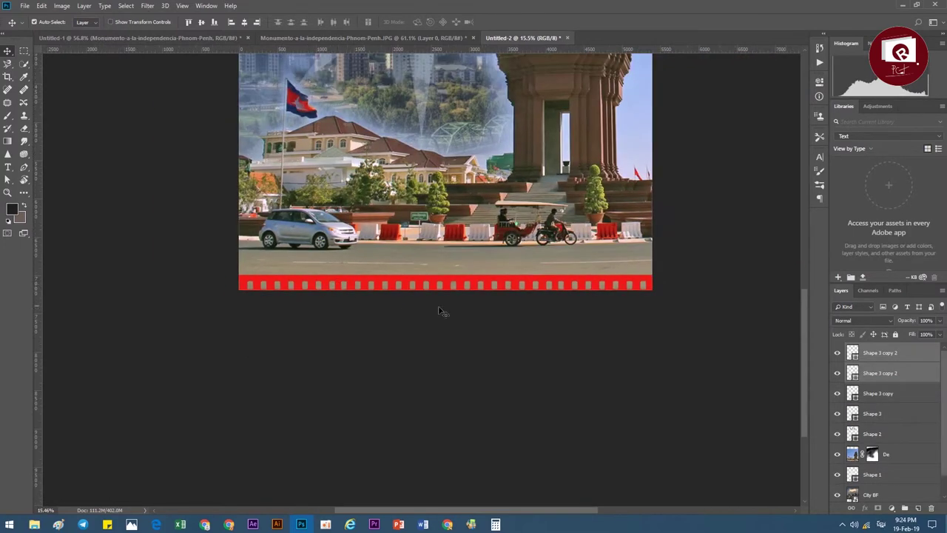
scroll(441, 310, down, 2)
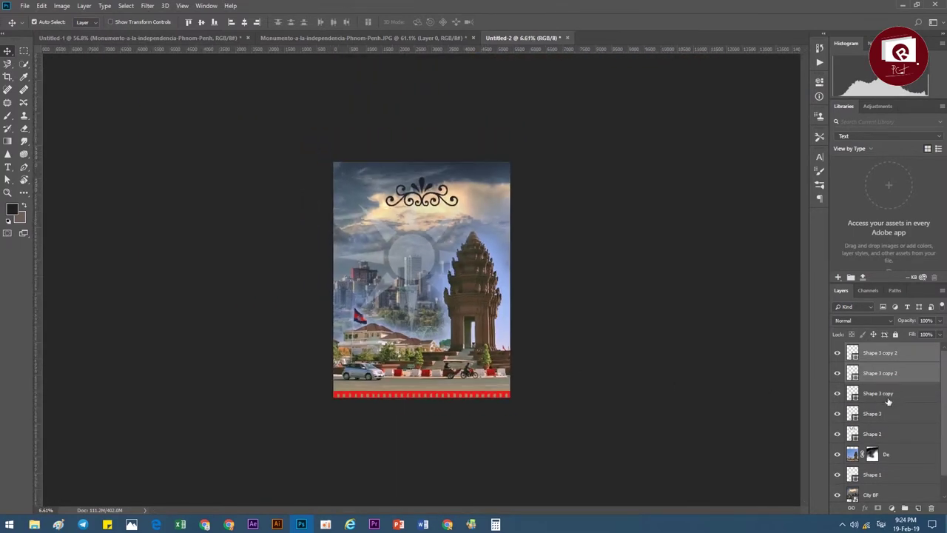
- Convert all strip layers into one smart object, then rasterize it
click(871, 411)
shift+click(879, 353)
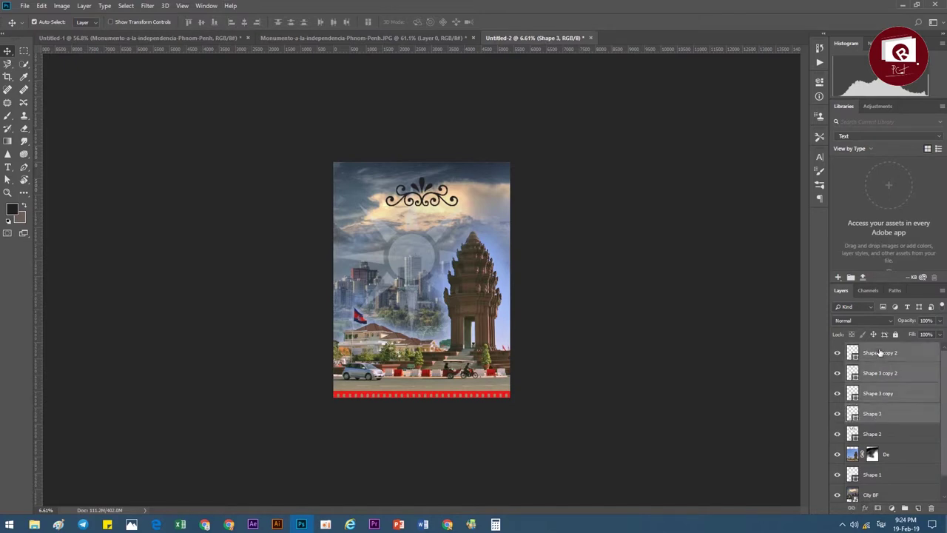
right_click(879, 350)
click(802, 233)
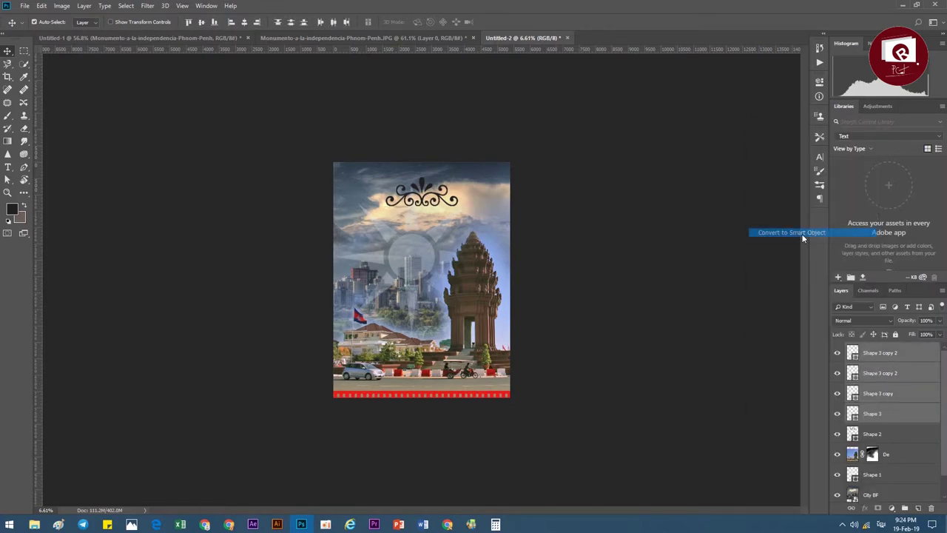
right_click(877, 352)
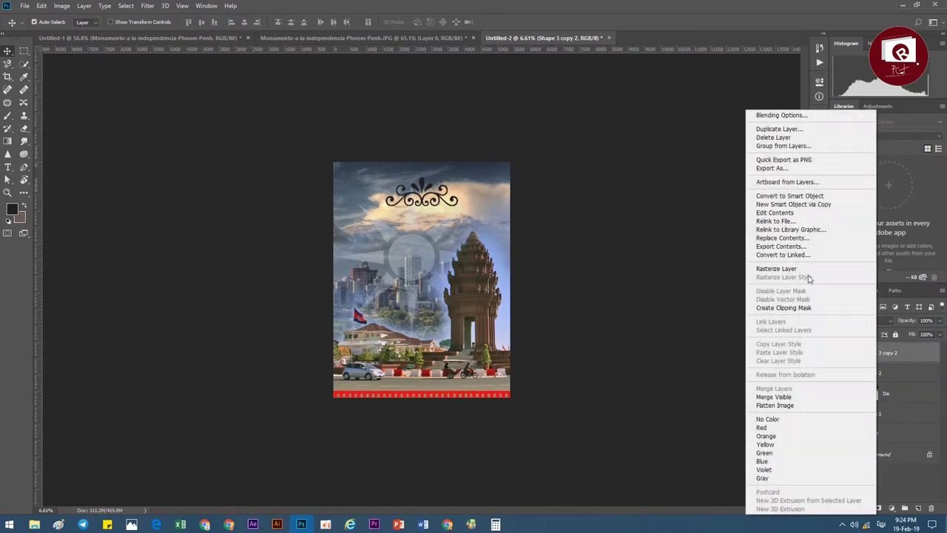
click(792, 270)
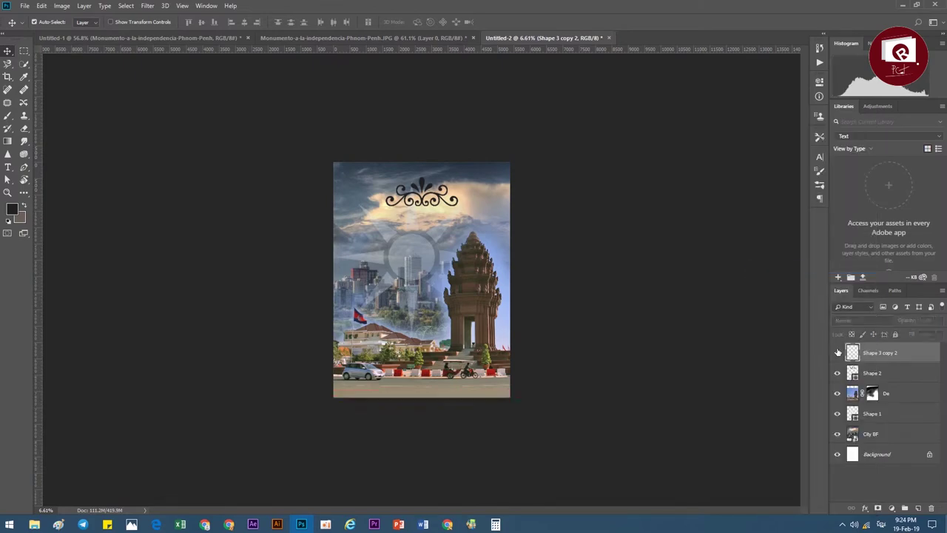
scroll(431, 389, down, 1)
scroll(447, 392, up, 3)
scroll(452, 394, up, 1)
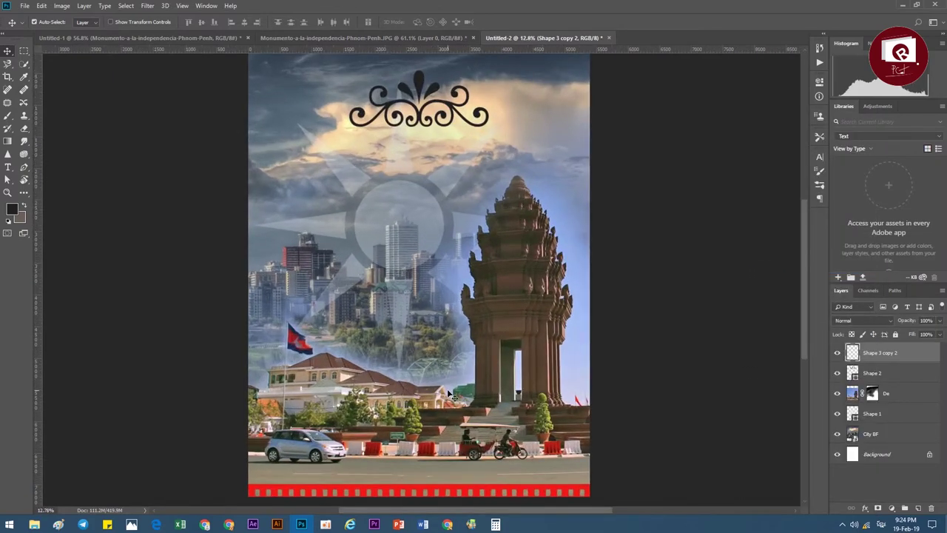
scroll(400, 374, down, 1)
scroll(400, 374, up, 1)
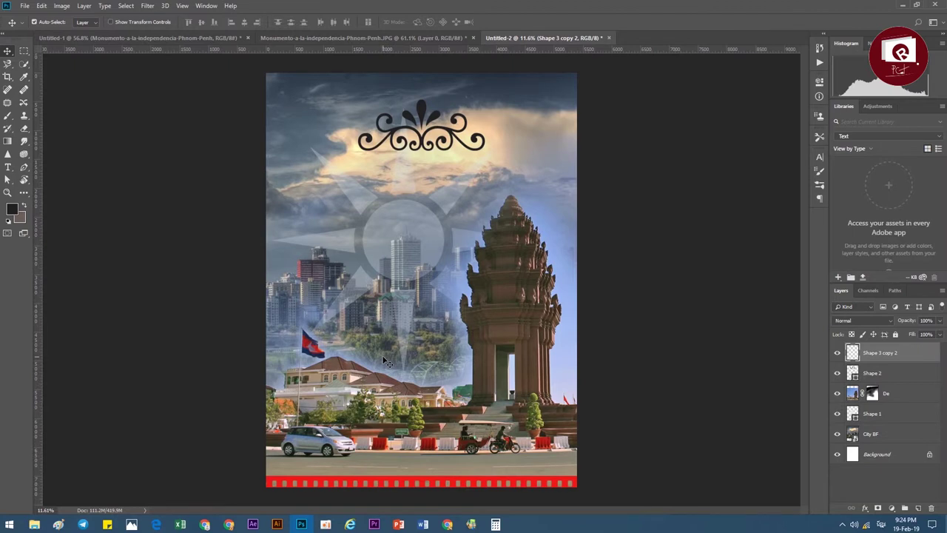
- Return to PowerPoint's slide 20 on Photoshop's shape tool
click(398, 524)
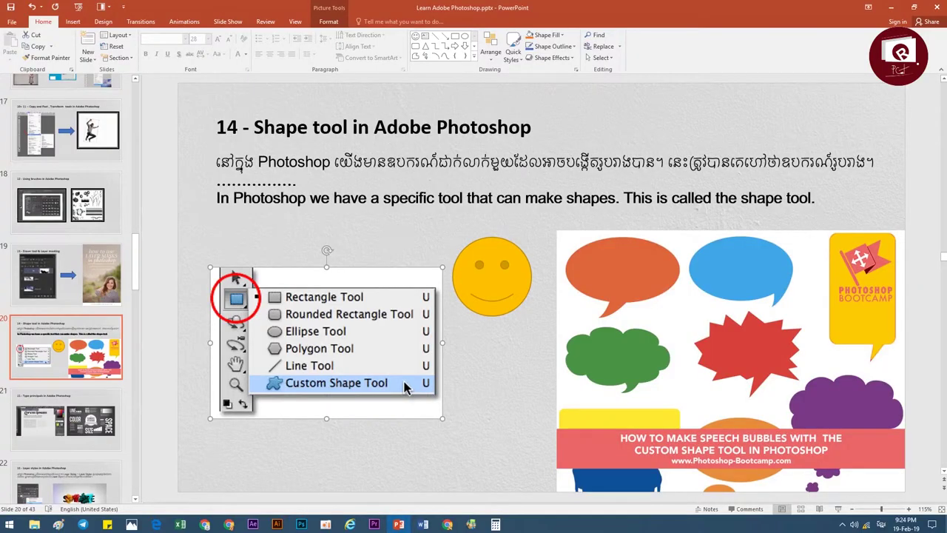